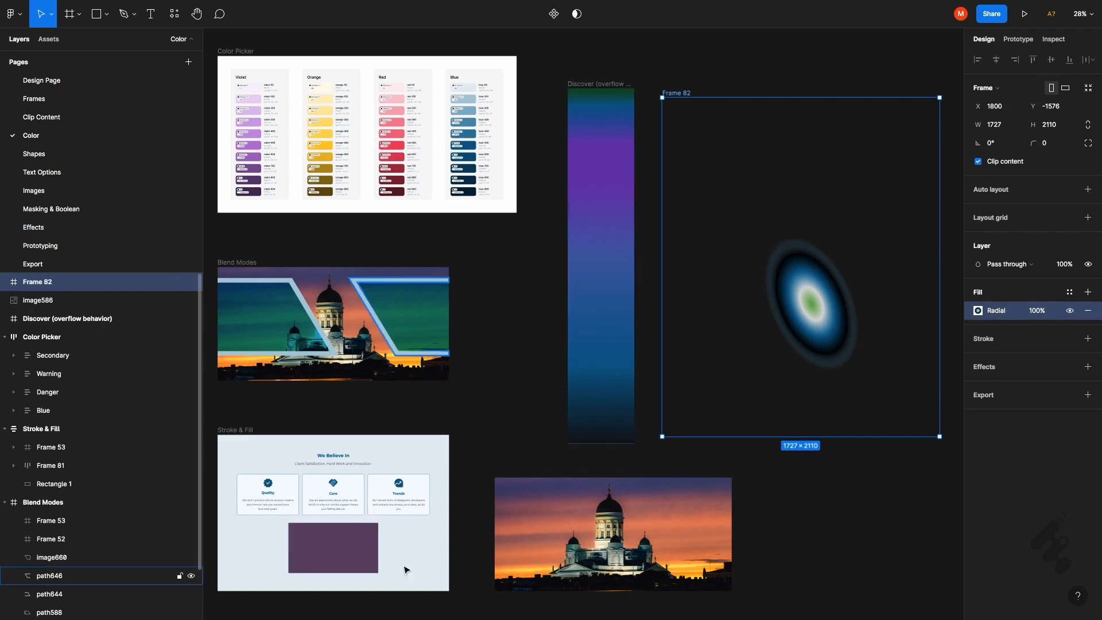
Shift the fill of the rectangle below the cards to pink B86792, and replace it with violet 5E4E72 sampled from the sunset image's sky
{"action": "left_click", "coordinate": [376, 550]}
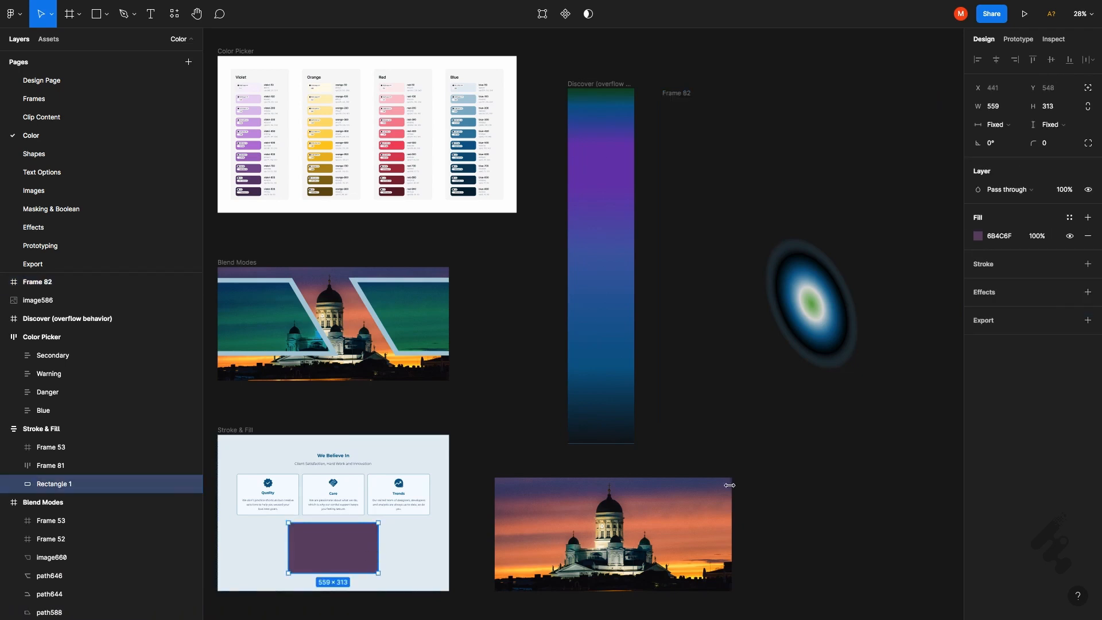
{"action": "left_click", "coordinate": [987, 239]}
{"action": "left_click", "coordinate": [980, 239]}
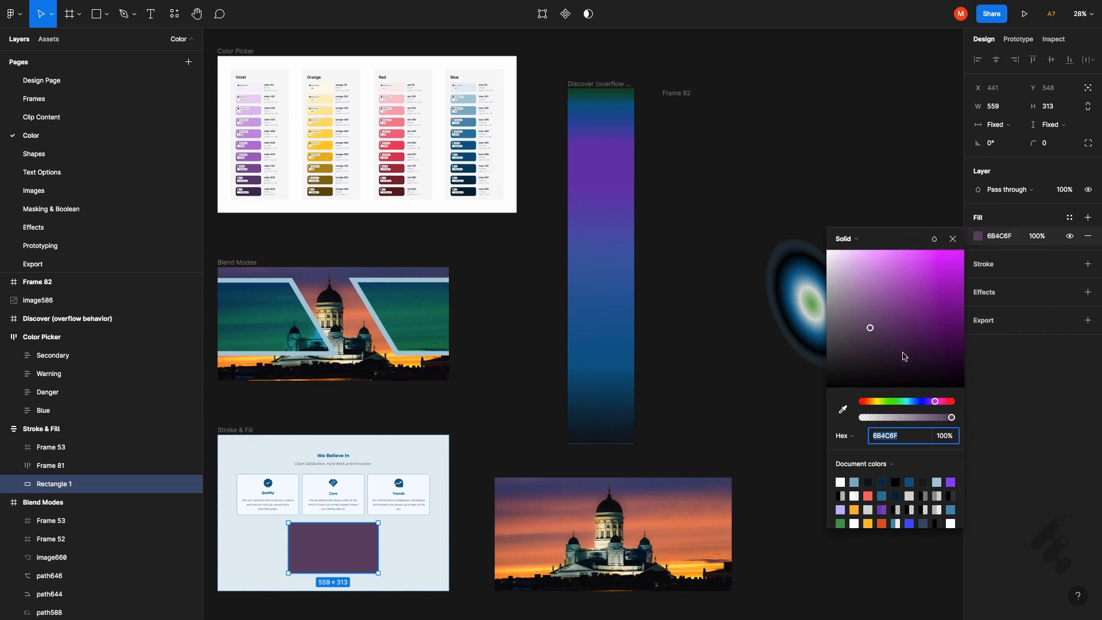
{"action": "left_click_drag", "start_coordinate": [883, 325], "coordinate": [889, 292]}
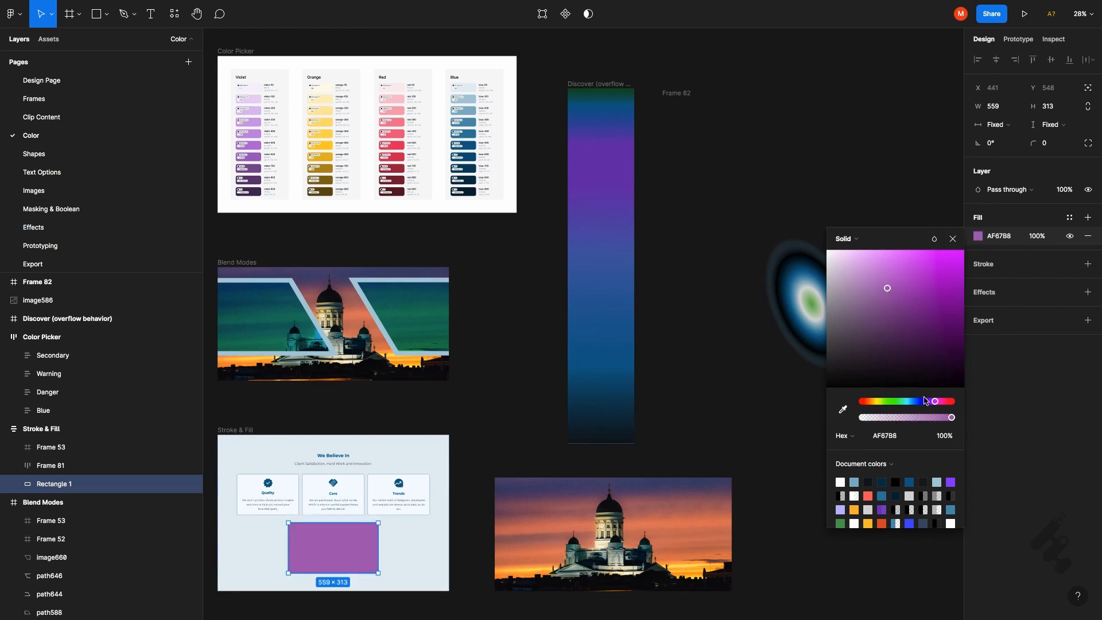
{"action": "left_click_drag", "start_coordinate": [938, 404], "coordinate": [967, 425]}
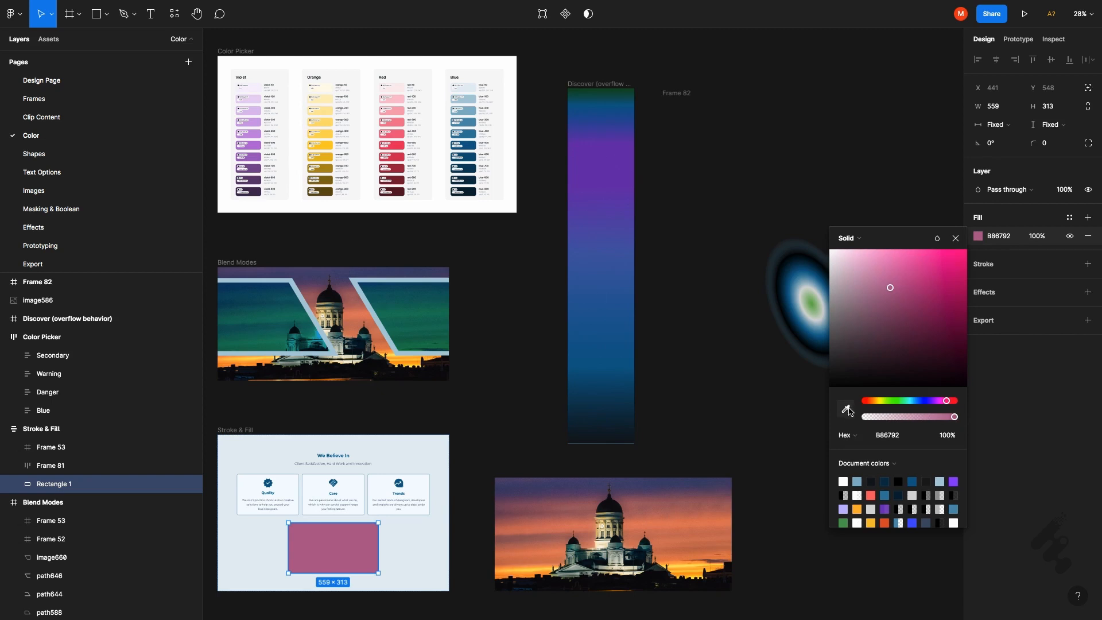
{"action": "left_click", "coordinate": [847, 409]}
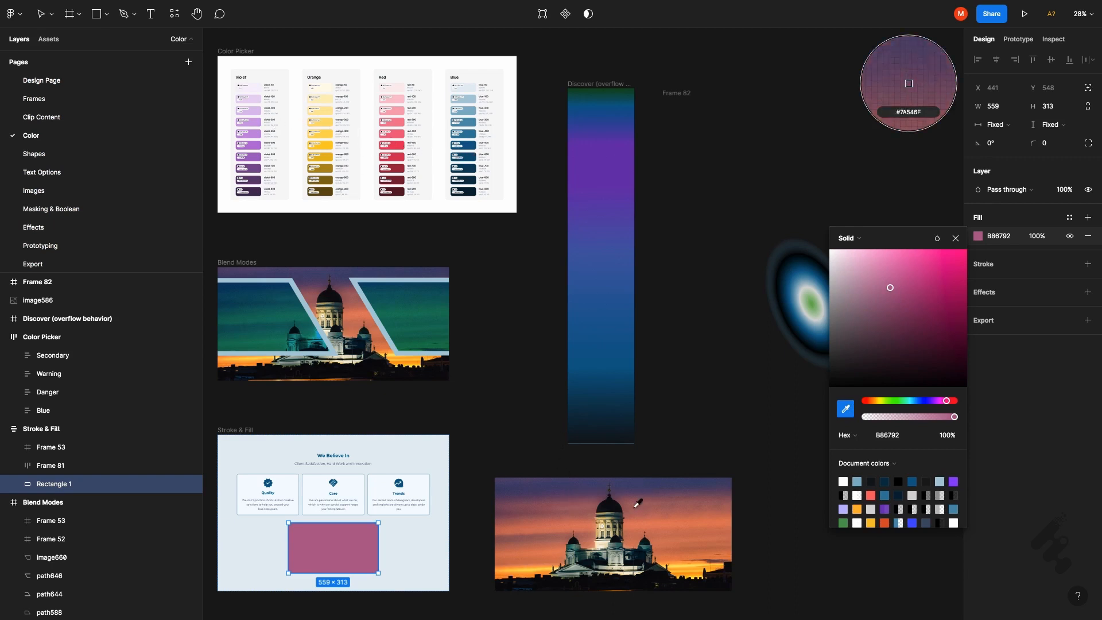
{"action": "left_click", "coordinate": [644, 487]}
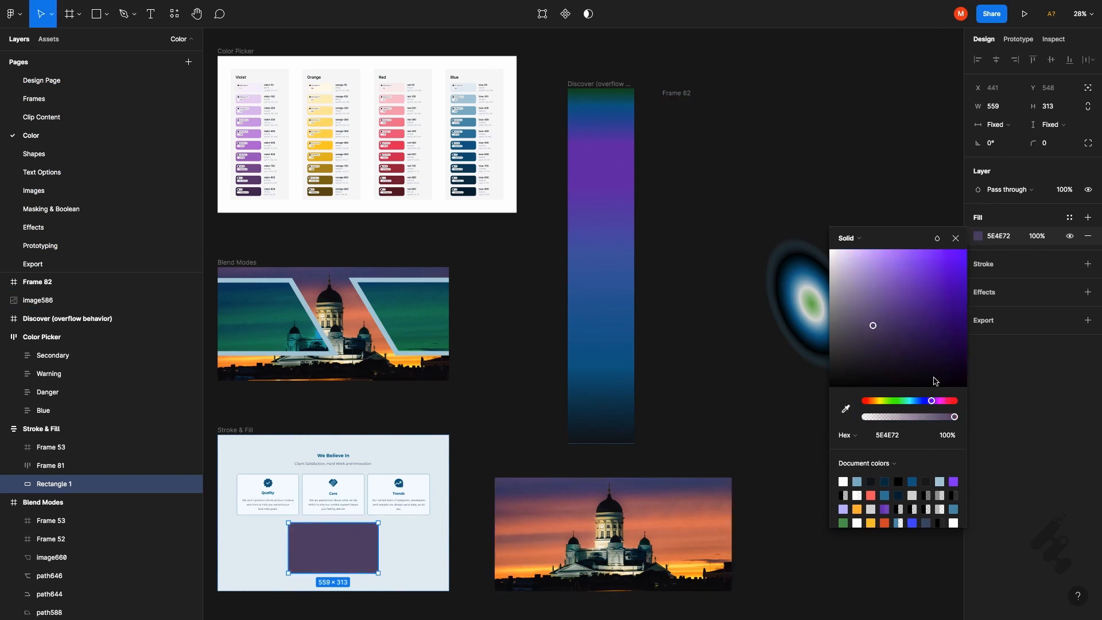
Examine the color format options and values of the rectangle's fill, and view the Local colors swatches before returning to Document colors
{"action": "left_click", "coordinate": [855, 439]}
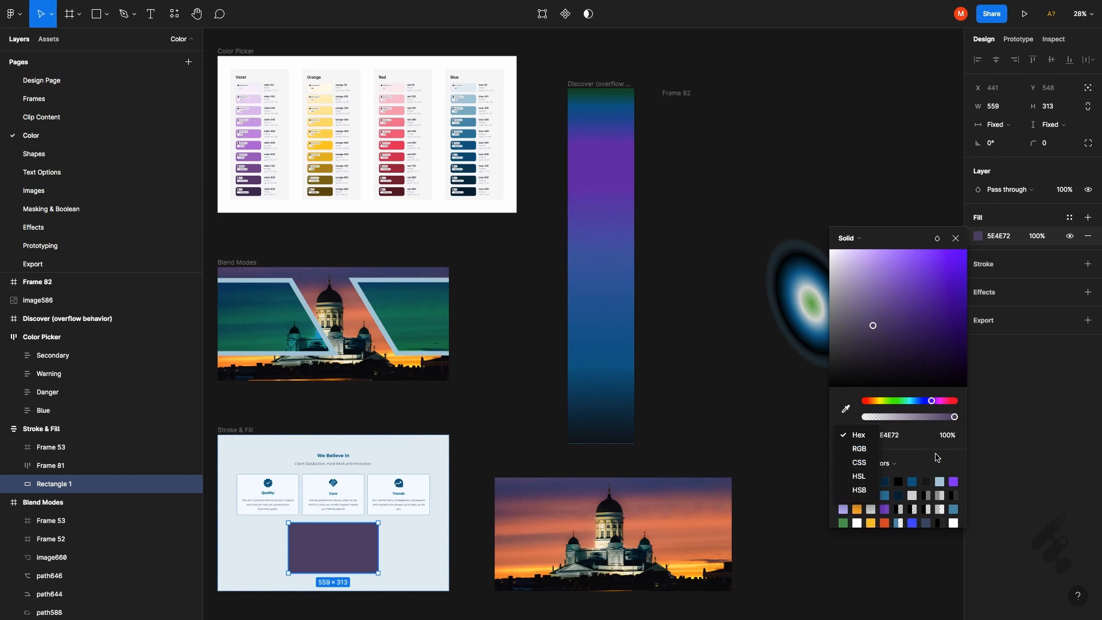
{"action": "left_click", "coordinate": [929, 452]}
{"action": "left_click", "coordinate": [897, 439]}
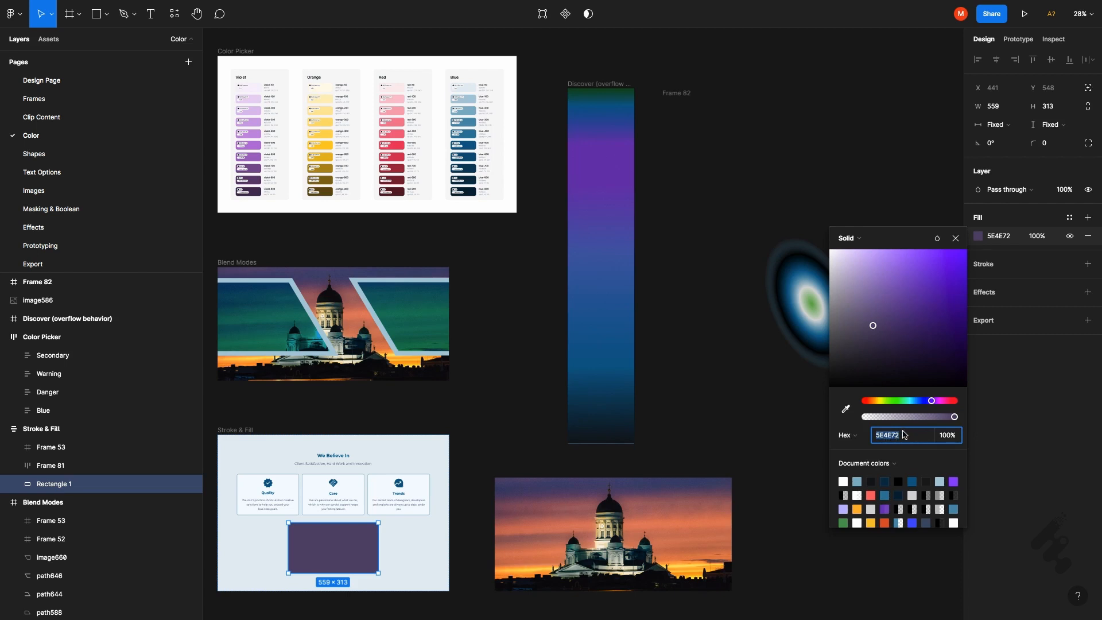
{"action": "left_click", "coordinate": [954, 439]}
{"action": "left_click", "coordinate": [879, 464]}
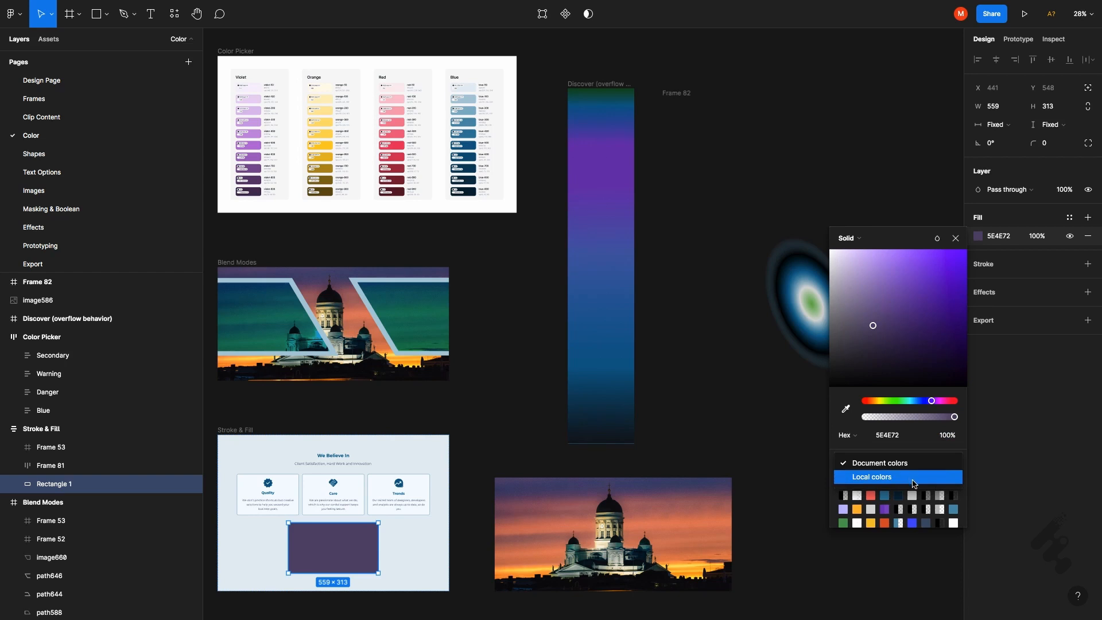
{"action": "left_click", "coordinate": [915, 481]}
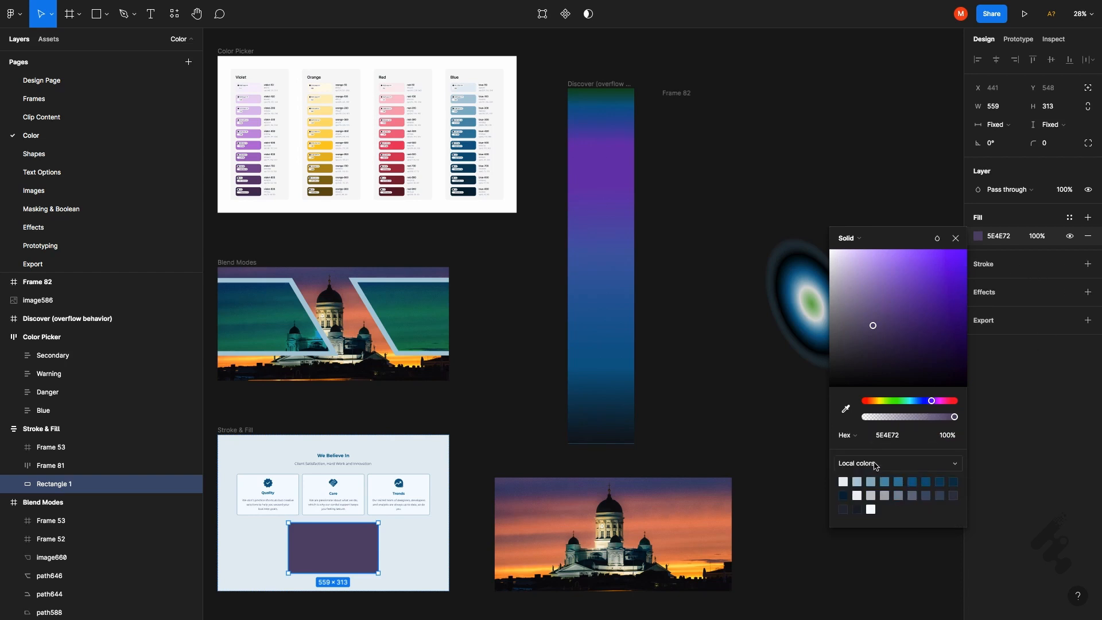
{"action": "left_click", "coordinate": [872, 464]}
{"action": "left_click", "coordinate": [872, 465]}
{"action": "left_click", "coordinate": [875, 466]}
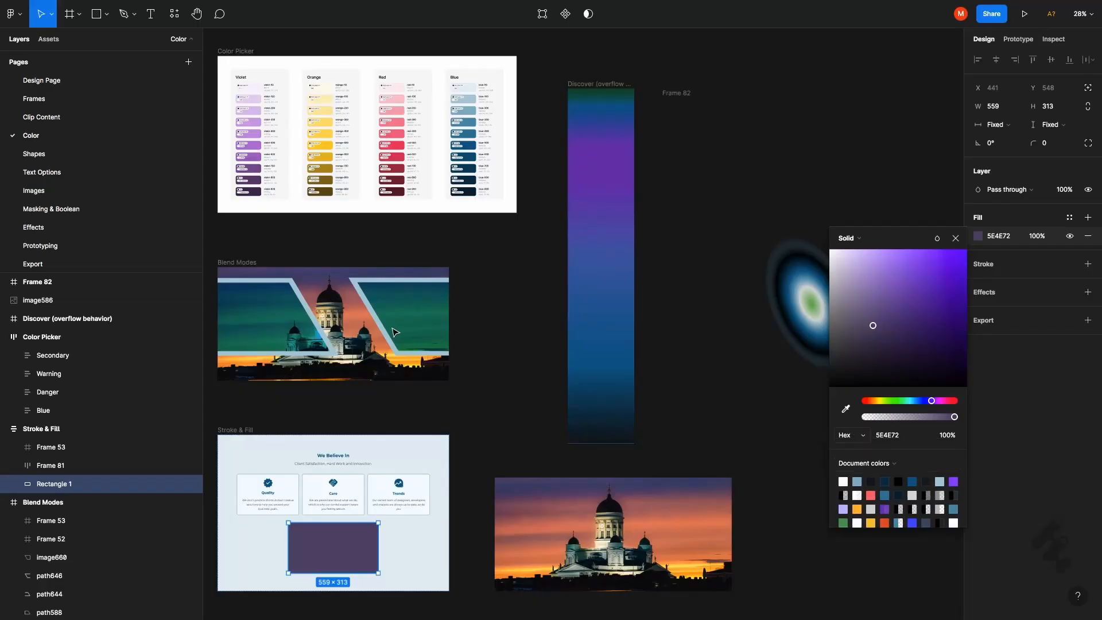
Examine the blend modes available for the rectangle's fill, and inspect a blended overlay shape and its parent Blend Modes frame
{"action": "left_click", "coordinate": [938, 240]}
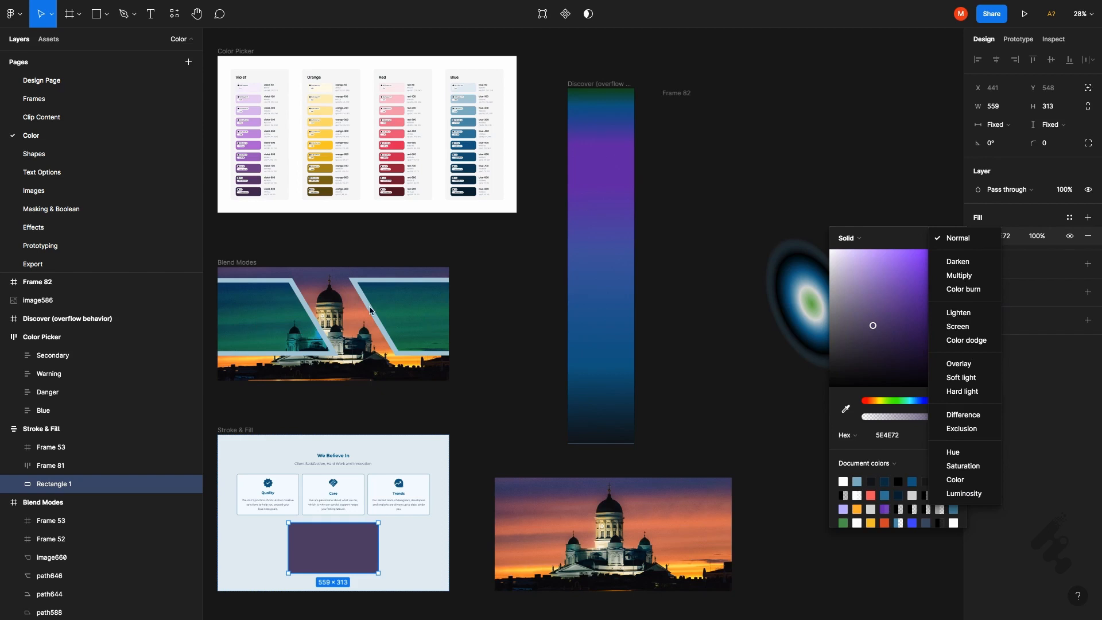
{"action": "left_click", "coordinate": [299, 320]}
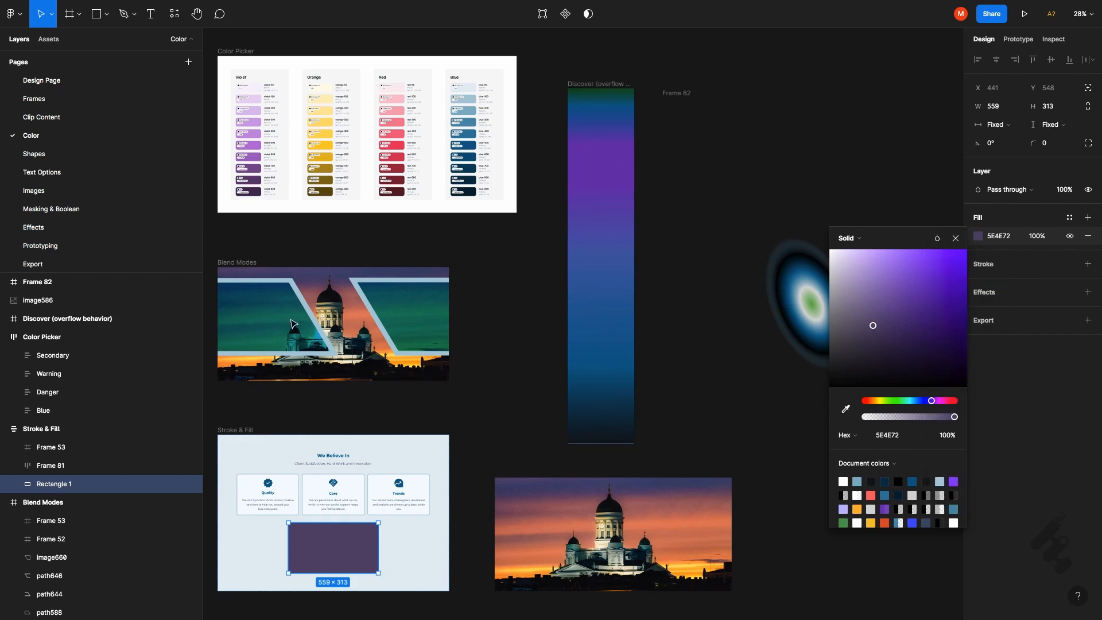
{"action": "left_click", "coordinate": [409, 318]}
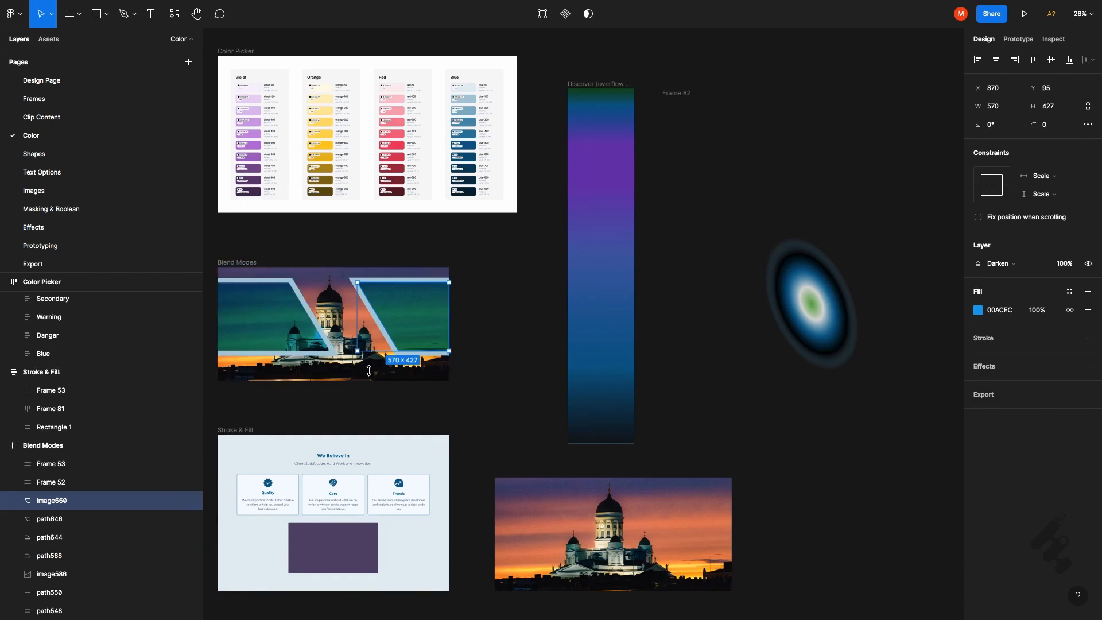
{"action": "left_click", "coordinate": [472, 391]}
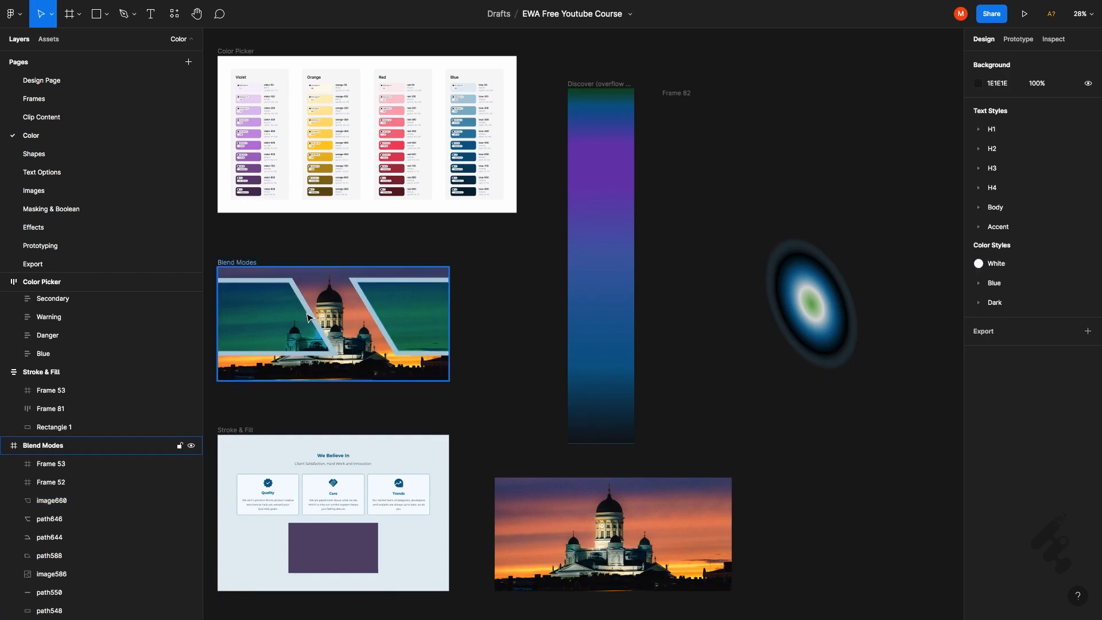
{"action": "left_click", "coordinate": [244, 269]}
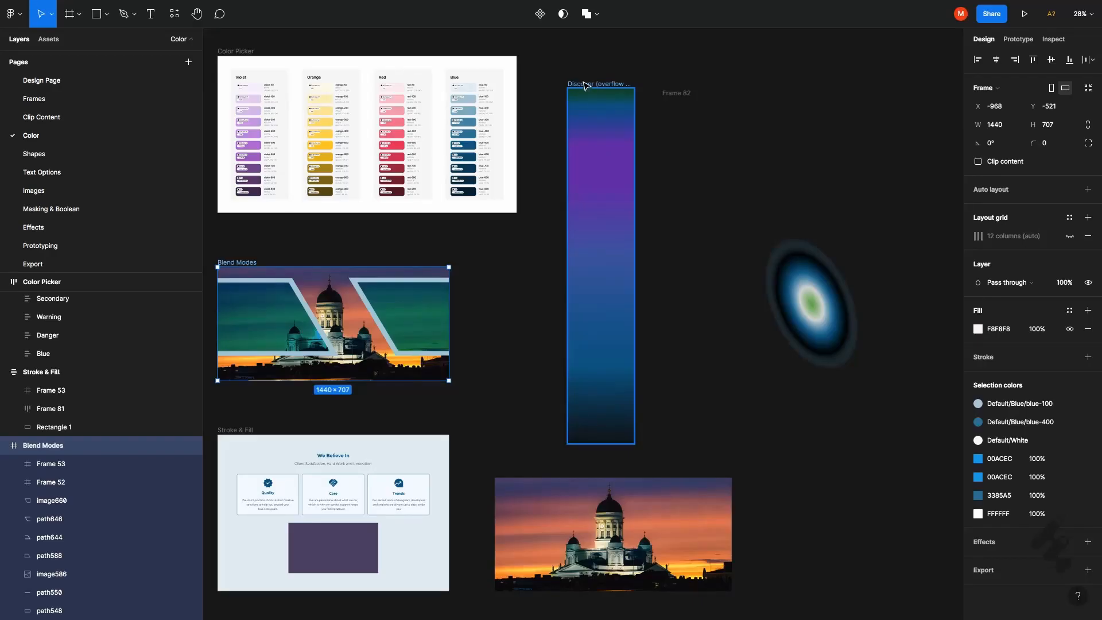
Add a purple 7A4DA6 stop in the lower half of the Discover frame's linear gradient and distribute all its color stops evenly
{"action": "left_click", "coordinate": [585, 84]}
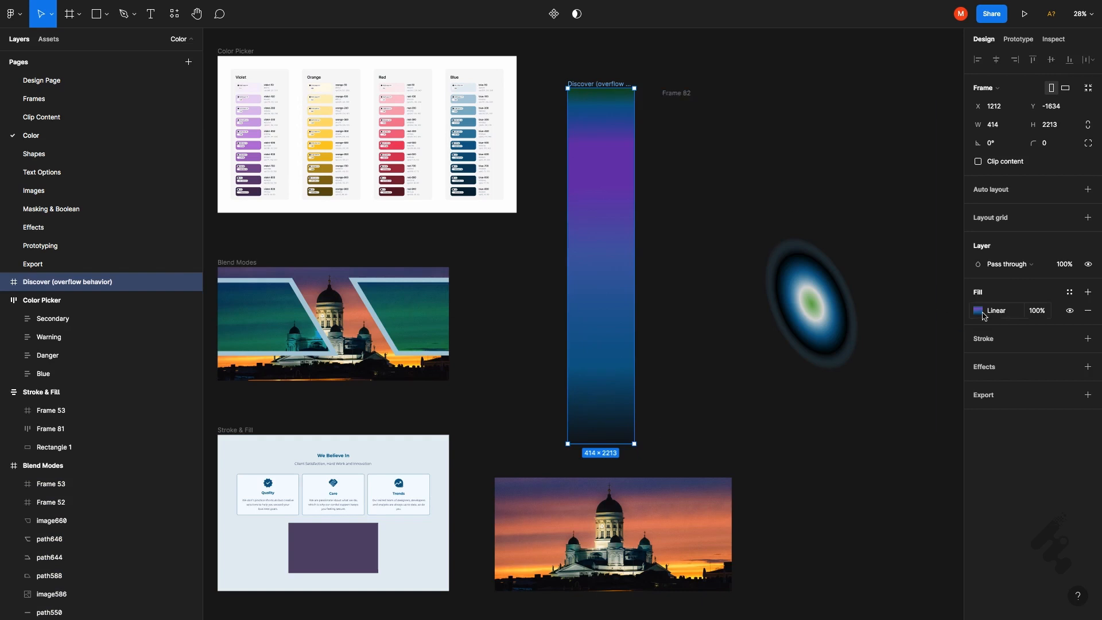
{"action": "left_click", "coordinate": [979, 311]}
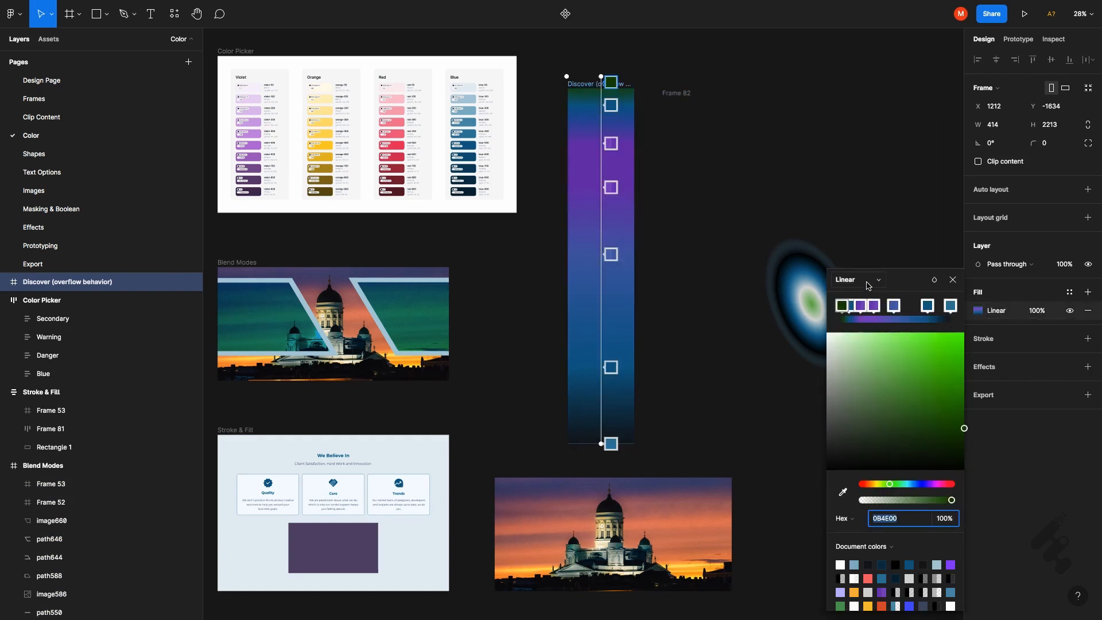
{"action": "left_click", "coordinate": [868, 283]}
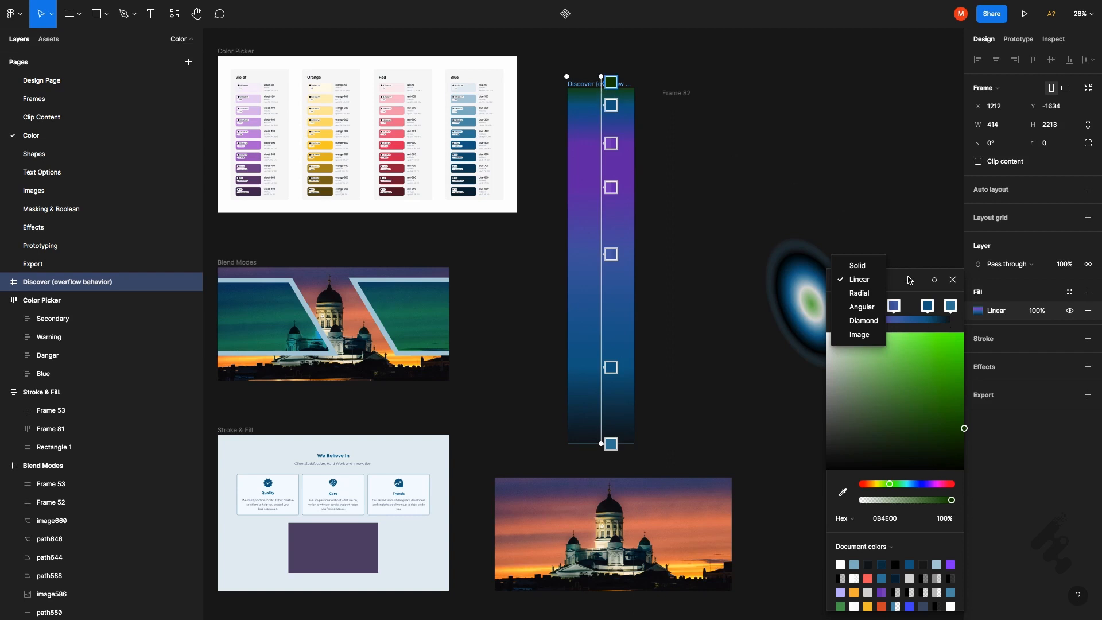
{"action": "left_click", "coordinate": [916, 331]}
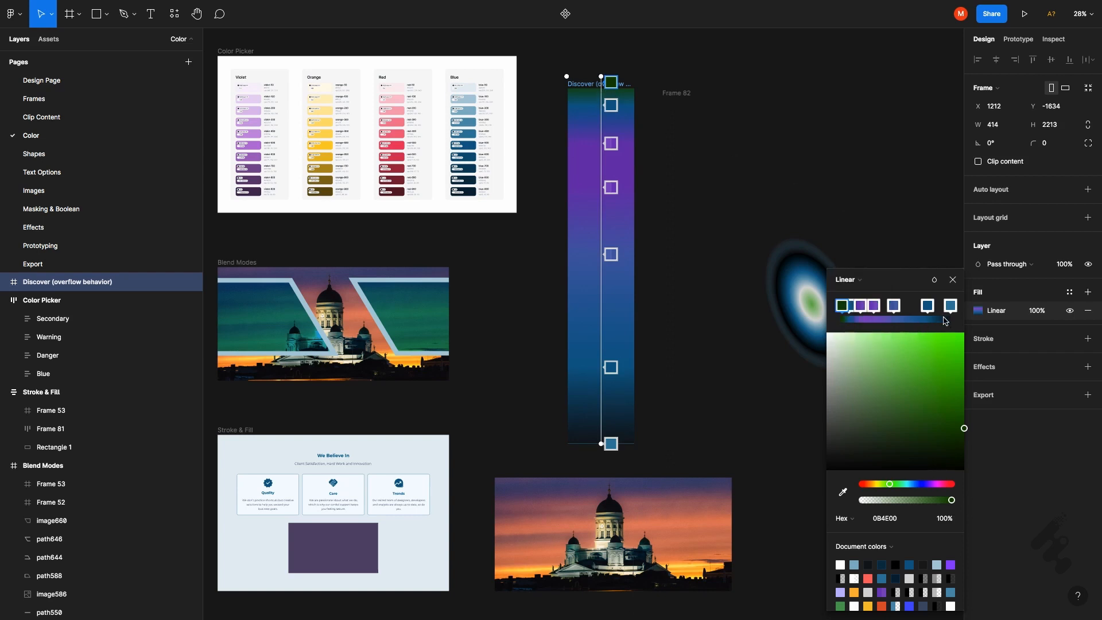
{"action": "left_click", "coordinate": [913, 320]}
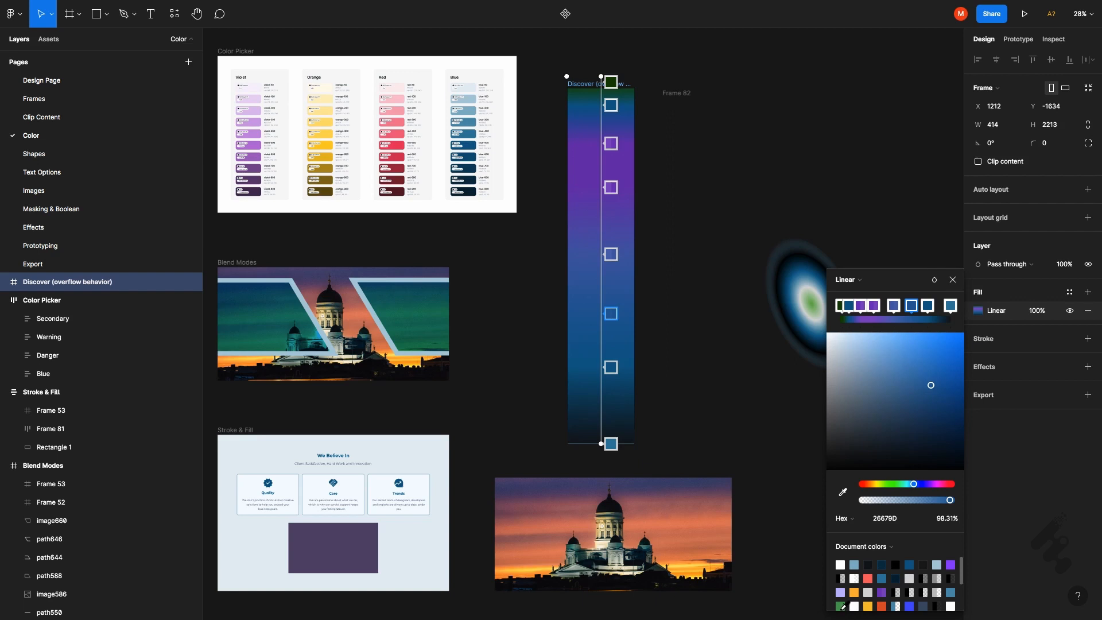
{"action": "left_click", "coordinate": [840, 606]}
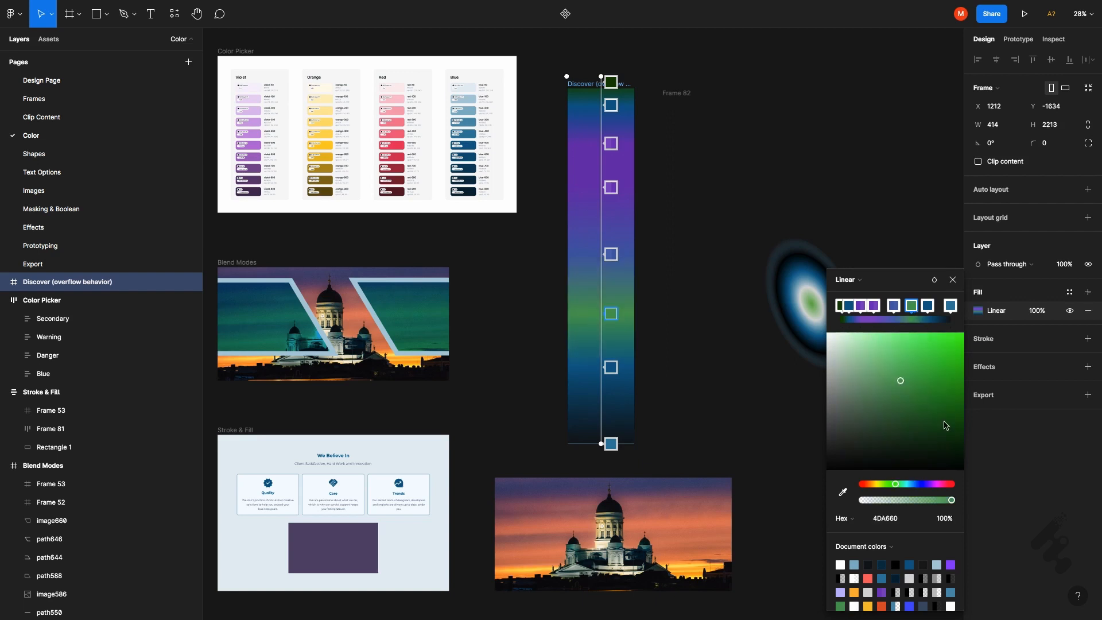
{"action": "left_click", "coordinate": [937, 484]}
{"action": "left_click_drag", "start_coordinate": [937, 483], "coordinate": [933, 488]}
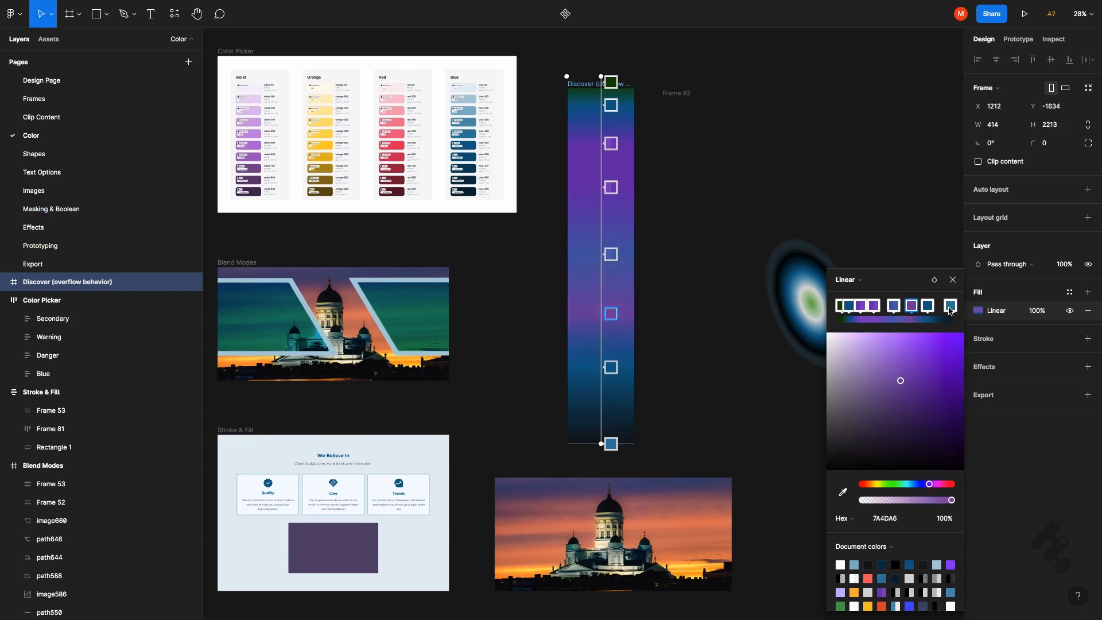
{"action": "left_click", "coordinate": [894, 310]}
{"action": "key", "text": "ctrl+alt+t"}
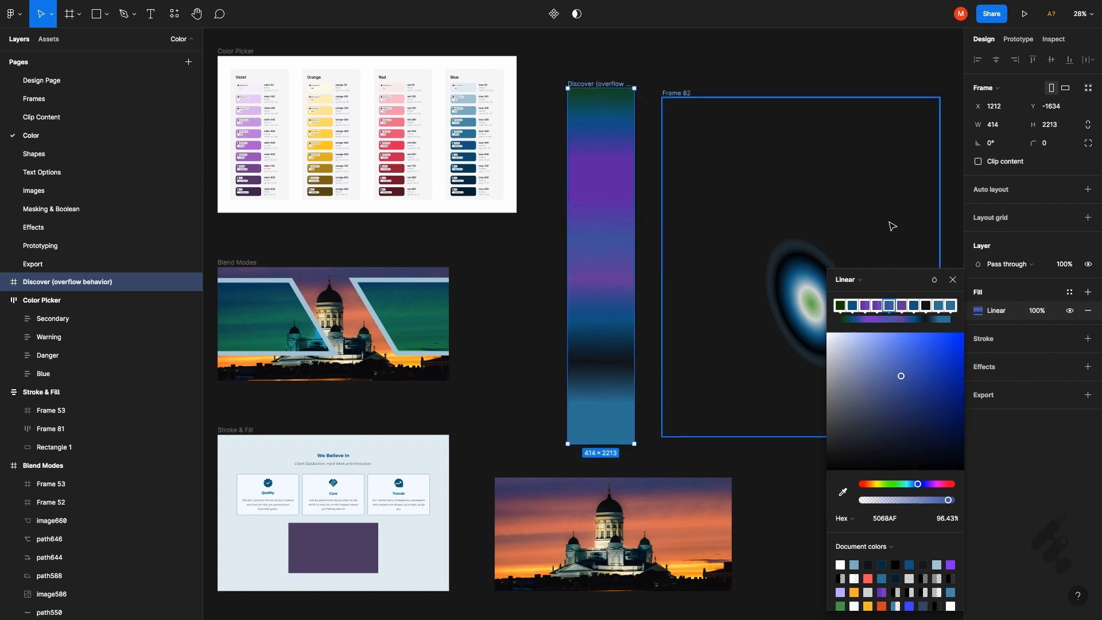
Change the radial gradient fill of Frame 82 to Angular
{"action": "left_click", "coordinate": [738, 112]}
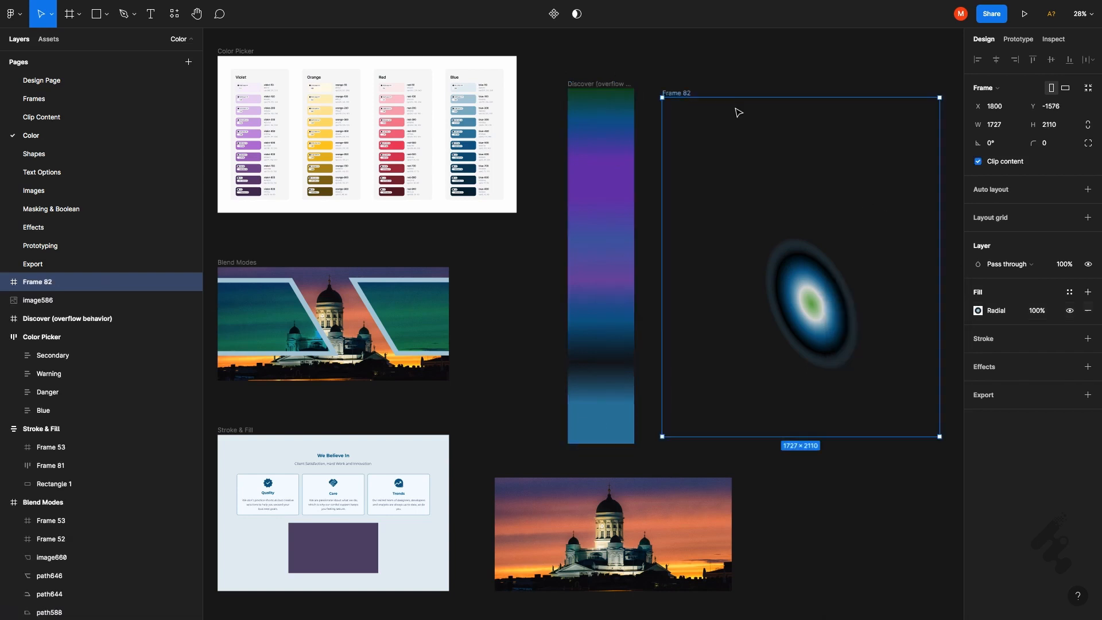
{"action": "left_click", "coordinate": [976, 313]}
{"action": "left_click", "coordinate": [978, 312]}
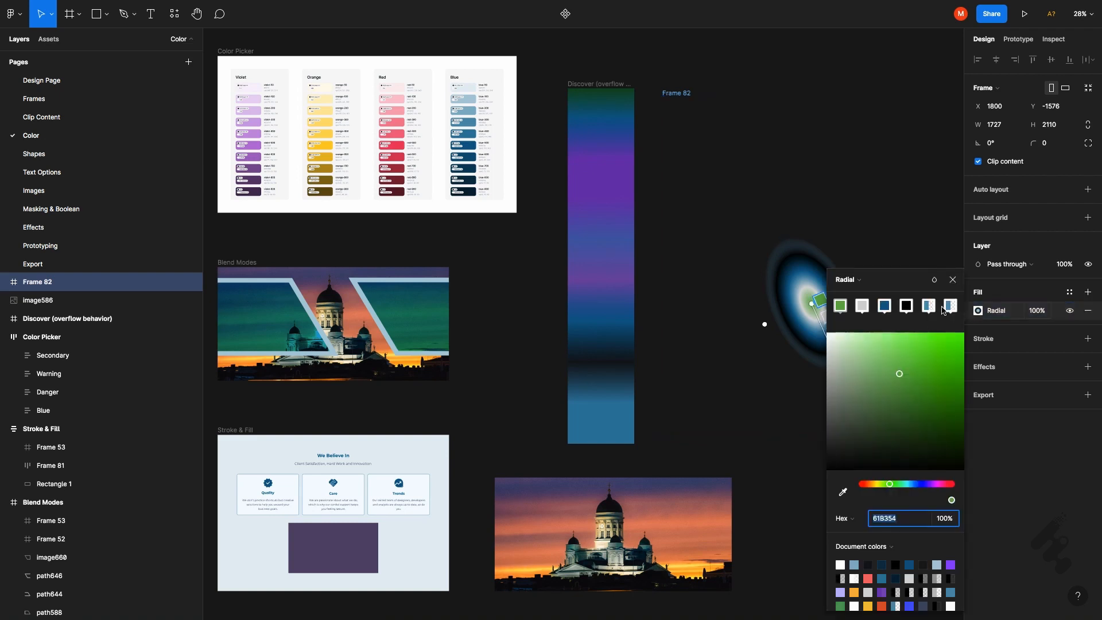
{"action": "left_click", "coordinate": [871, 285]}
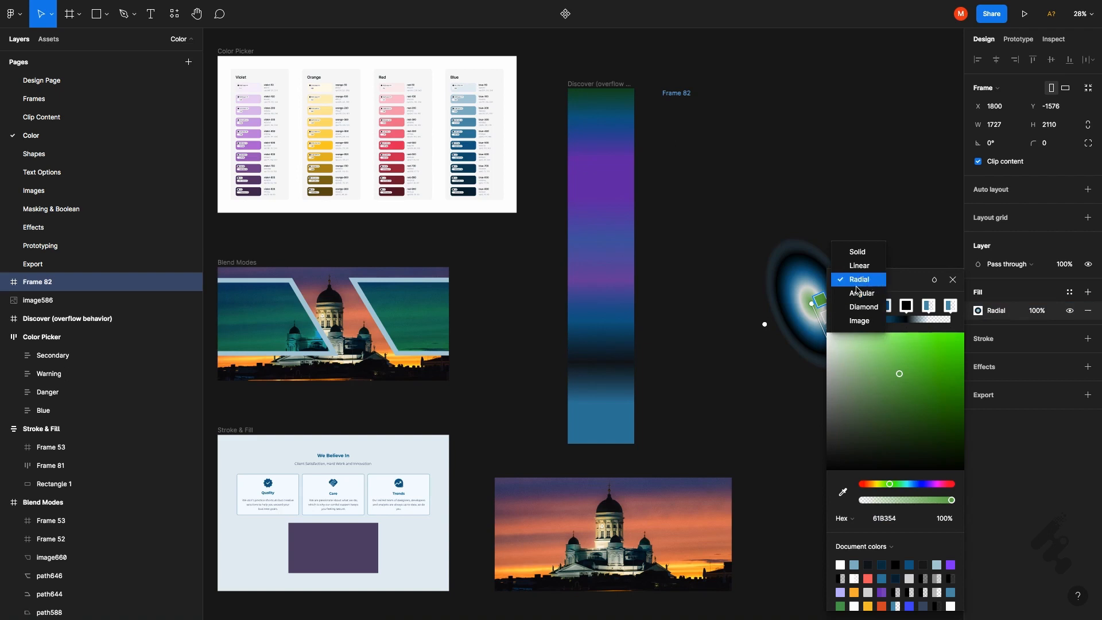
{"action": "left_click", "coordinate": [868, 281]}
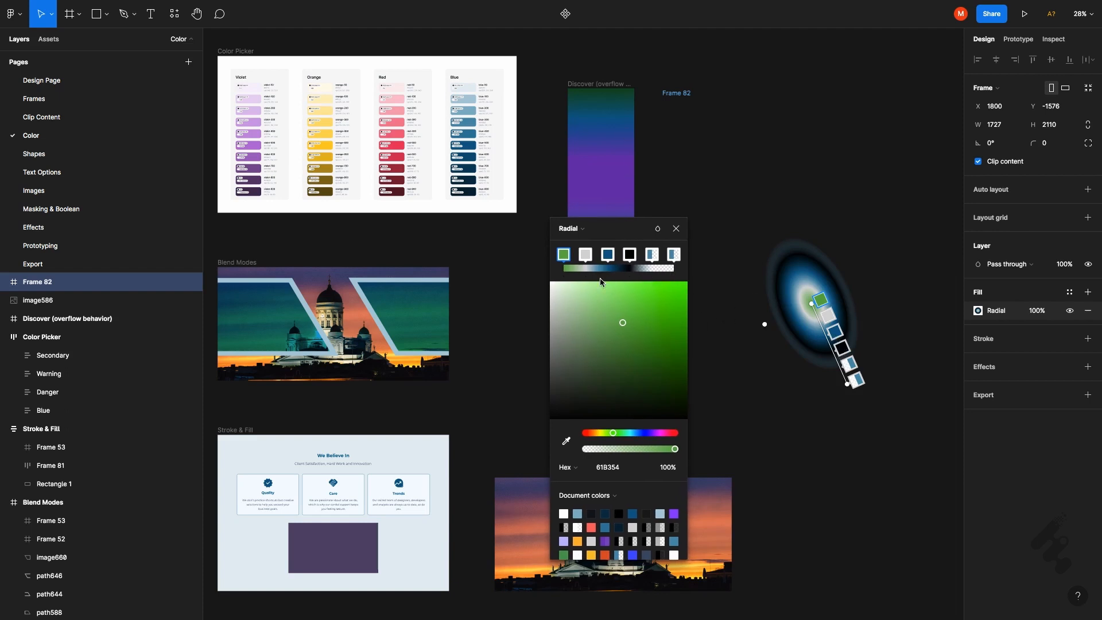
{"action": "left_click", "coordinate": [590, 229]}
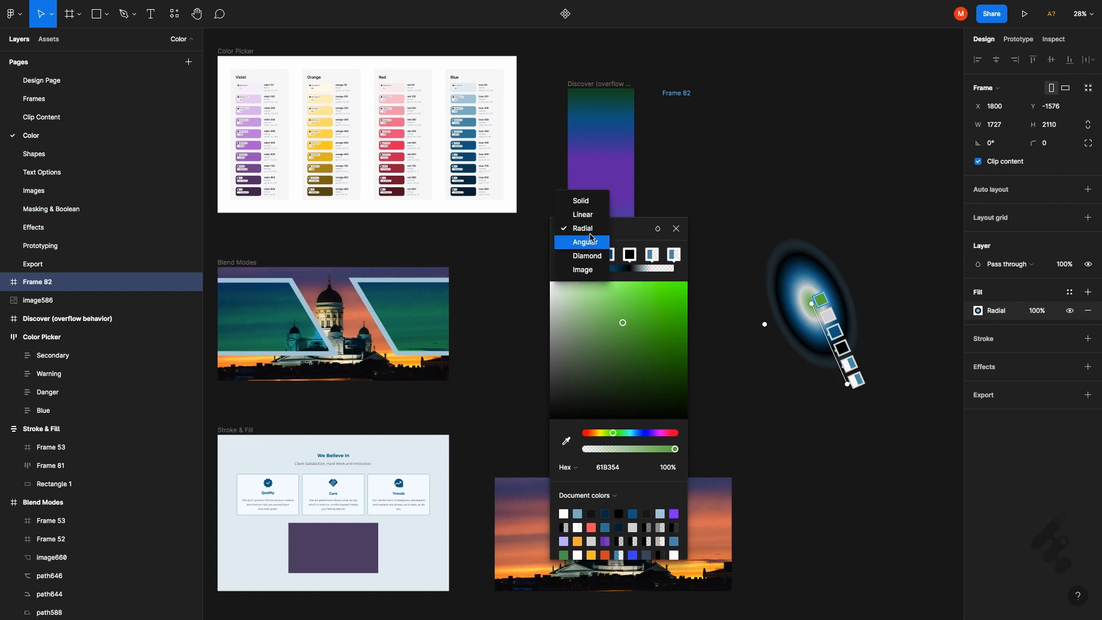
{"action": "left_click", "coordinate": [591, 238]}
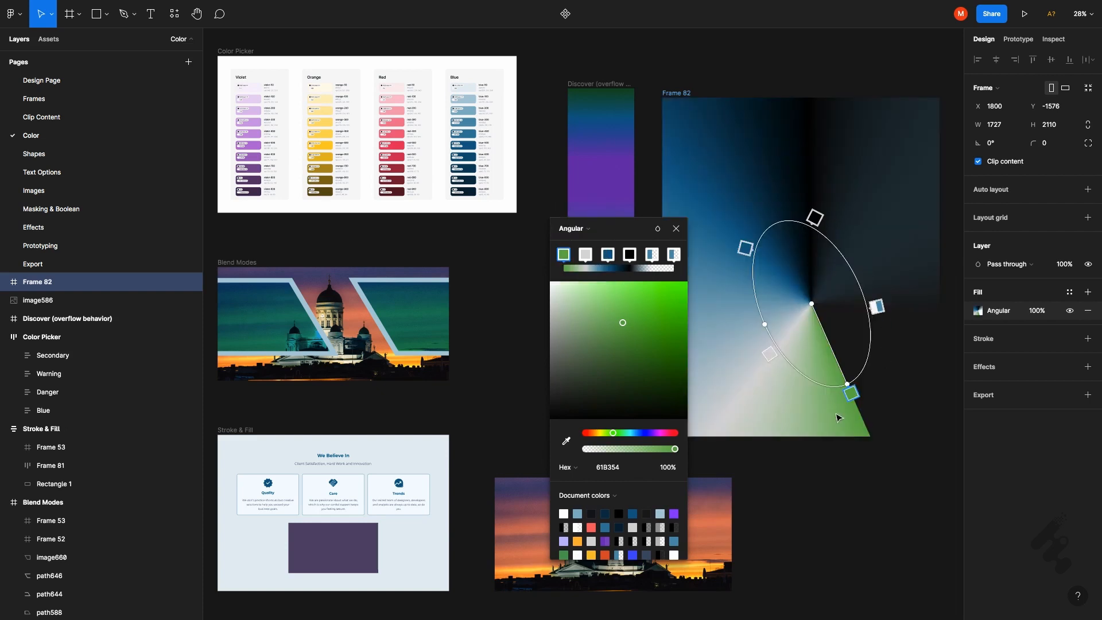
Change Frame 82's gradient fill to Diamond and move the frame to X 1718, Y -1433
{"action": "left_click", "coordinate": [570, 230]}
{"action": "left_click", "coordinate": [581, 242]}
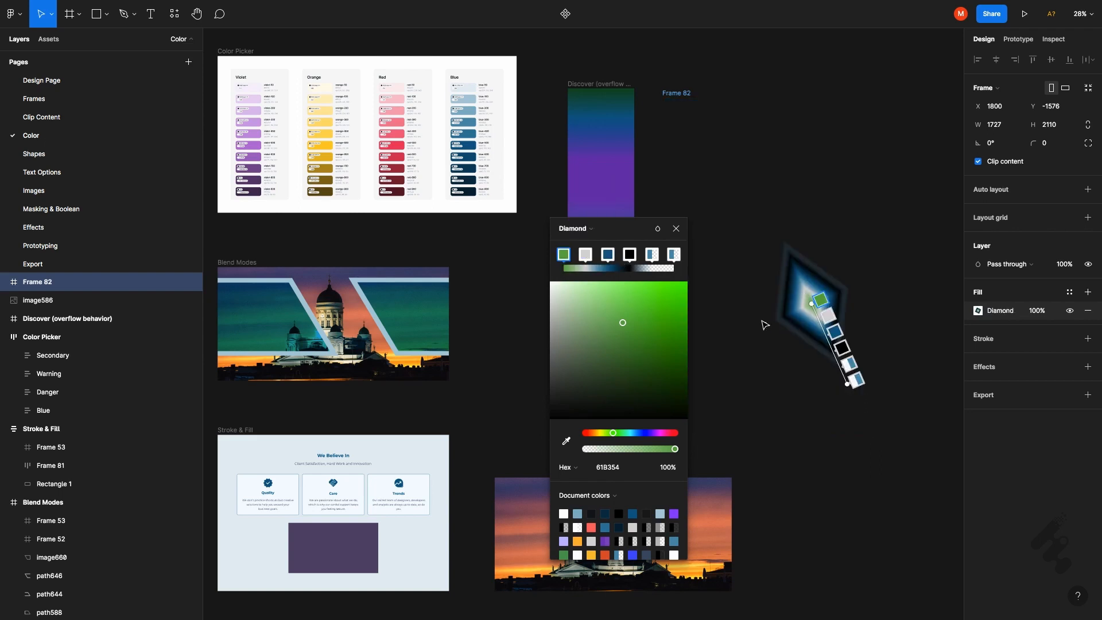
{"action": "left_click_drag", "start_coordinate": [738, 279], "coordinate": [718, 340]}
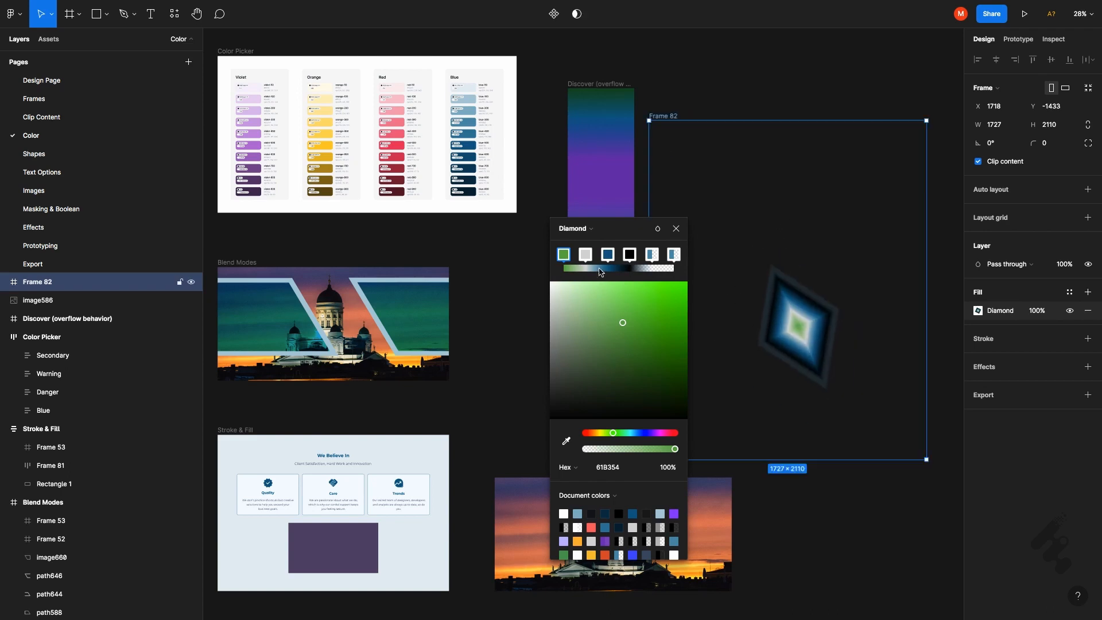
{"action": "left_click", "coordinate": [675, 229]}
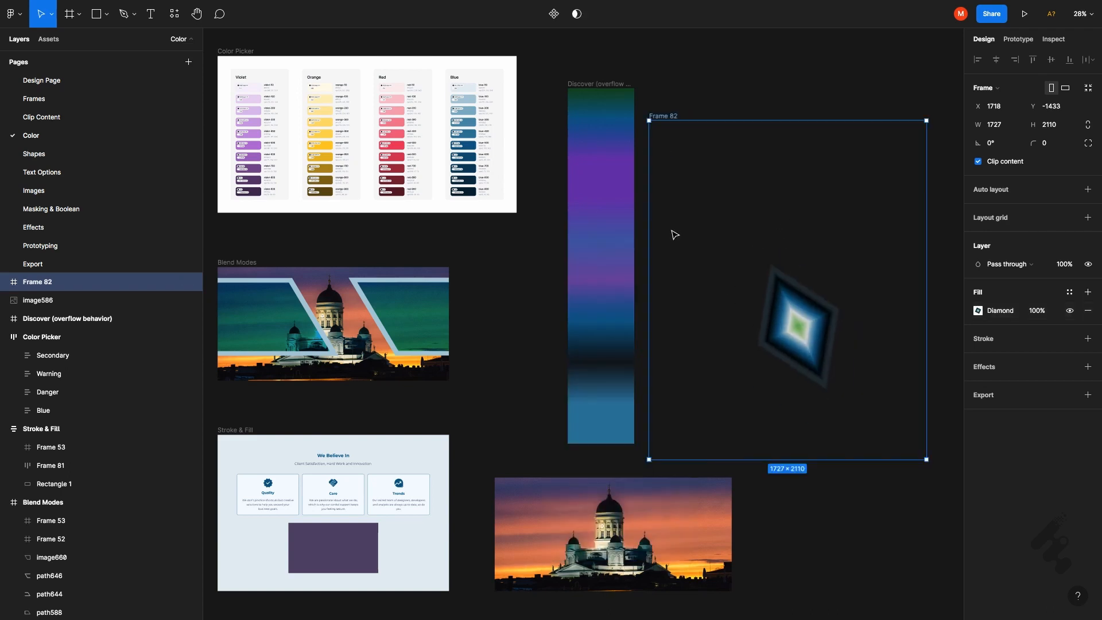